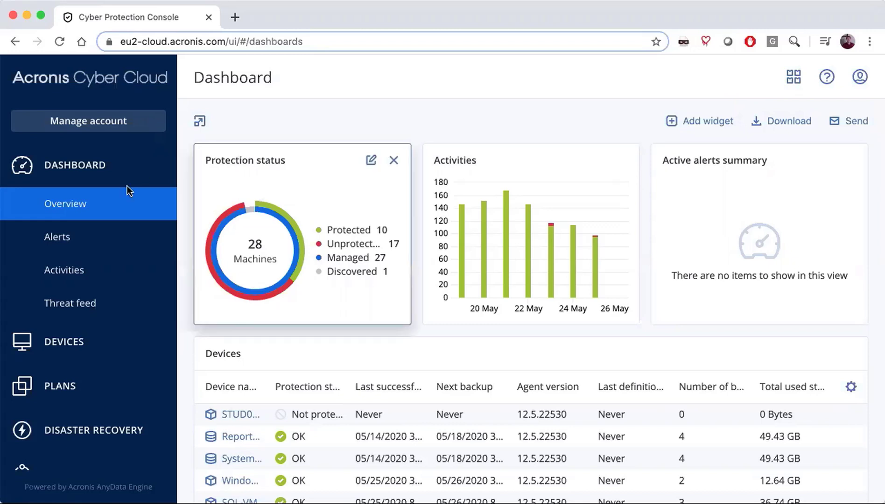
Switch from the dashboard overview to the All devices list
{"action": "left_click", "coordinate": [66, 342]}
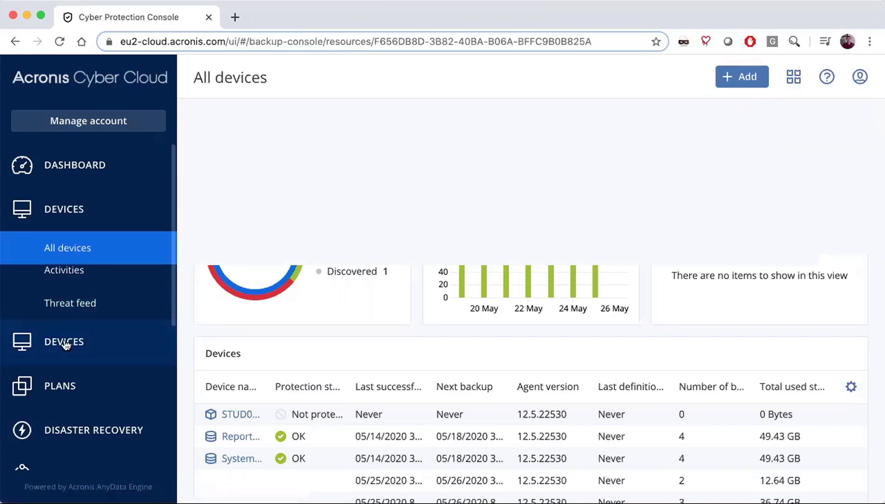
{"action": "scroll", "coordinate": [66, 344], "scroll_direction": "down", "scroll_amount": 2}
{"action": "scroll", "coordinate": [65, 346], "scroll_direction": "down", "scroll_amount": 2}
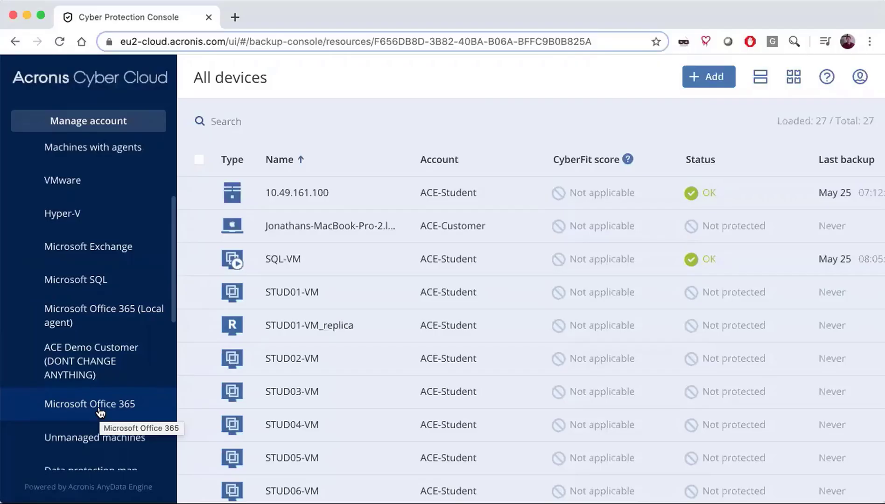
Select an Office 365 user, view its applied backup plans, and begin adding another plan
{"action": "left_click", "coordinate": [99, 407]}
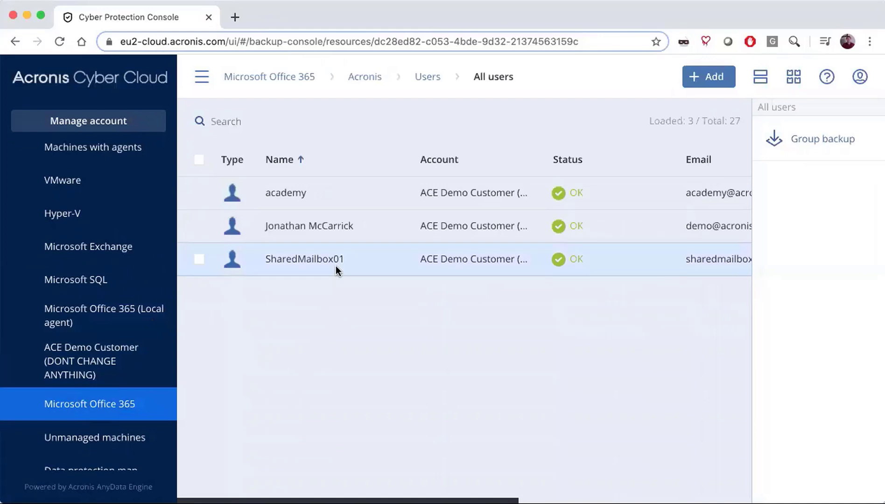
{"action": "left_click", "coordinate": [327, 223]}
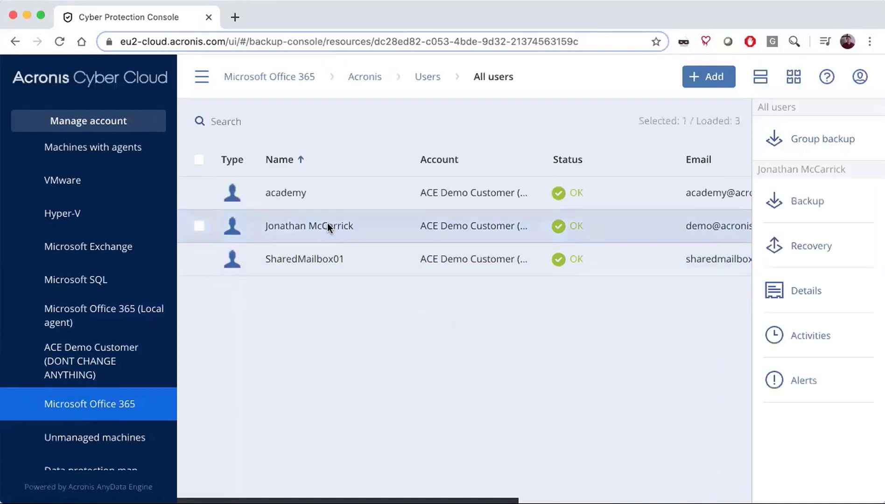
{"action": "left_click", "coordinate": [798, 201]}
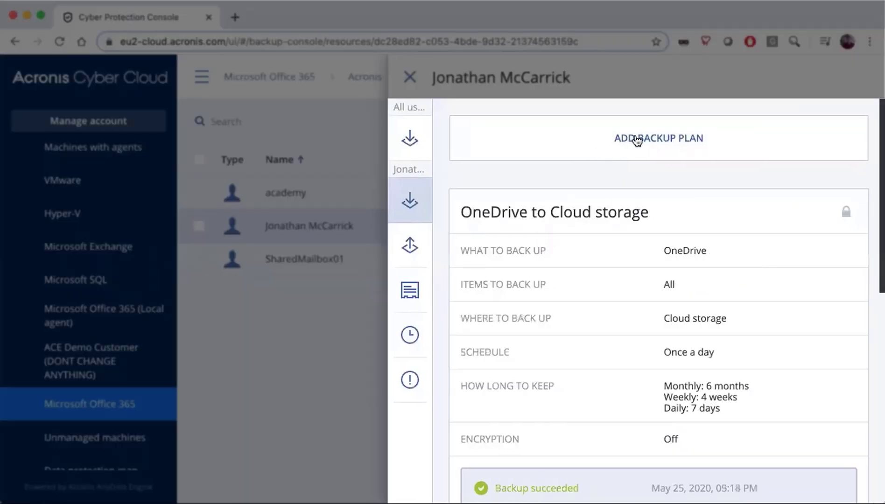
{"action": "left_click", "coordinate": [636, 139]}
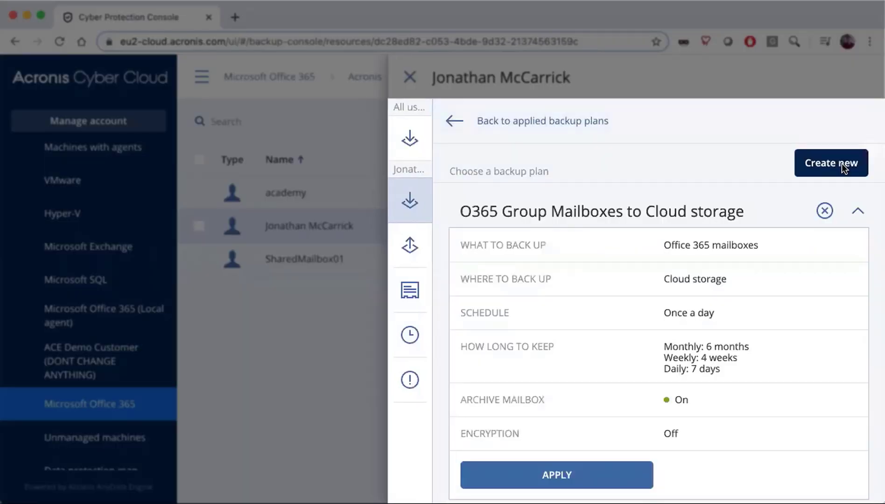
Create a new Office 365 mailboxes plan and view its retention: 6 months, 4 weeks, 7 days
{"action": "left_click", "coordinate": [842, 163]}
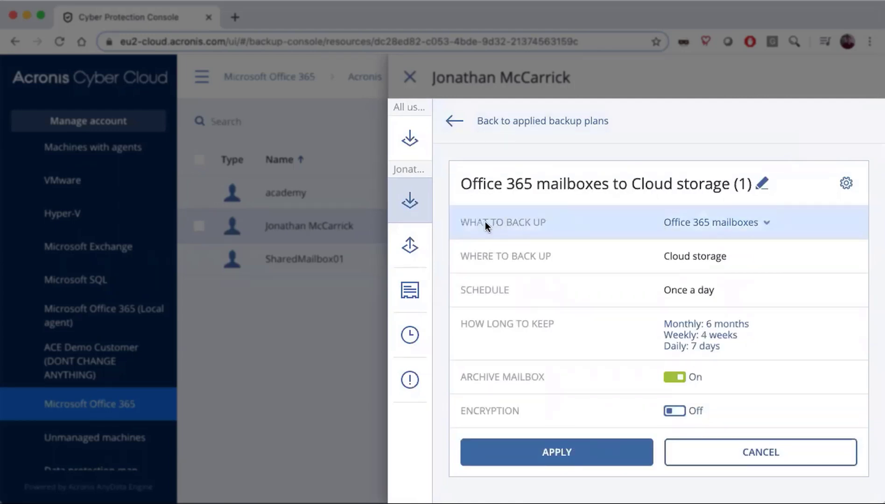
{"action": "left_click", "coordinate": [733, 224]}
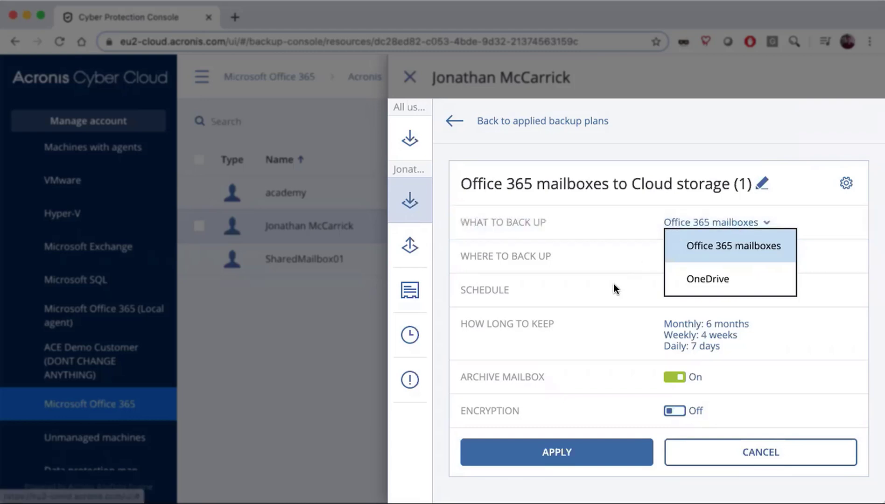
{"action": "left_click", "coordinate": [612, 320]}
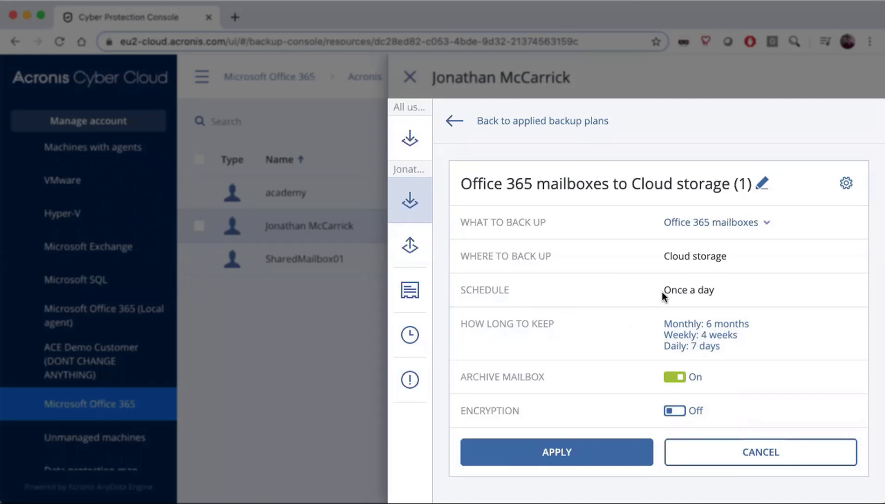
{"action": "left_click", "coordinate": [674, 326]}
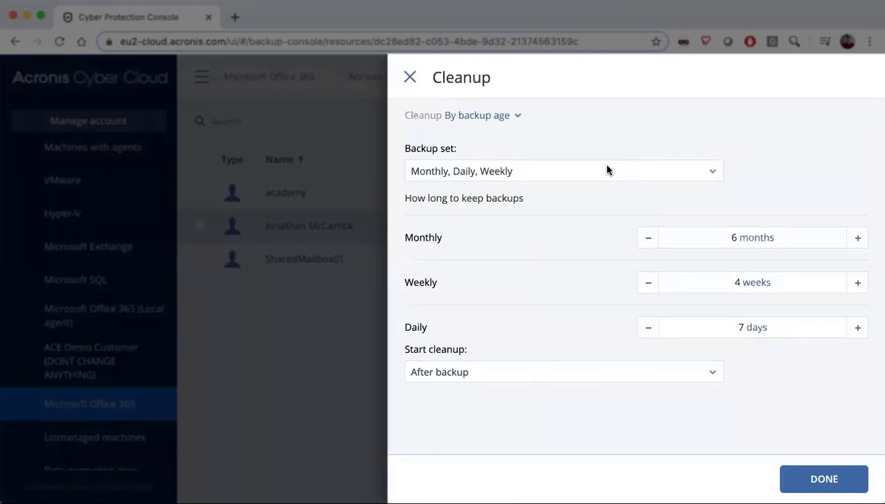
{"action": "left_click", "coordinate": [607, 169]}
Leave the 6-month/4-week/7-day retention unchanged and list the user's 20 cloud application backups
{"action": "left_click", "coordinate": [607, 170]}
{"action": "left_click", "coordinate": [411, 77]}
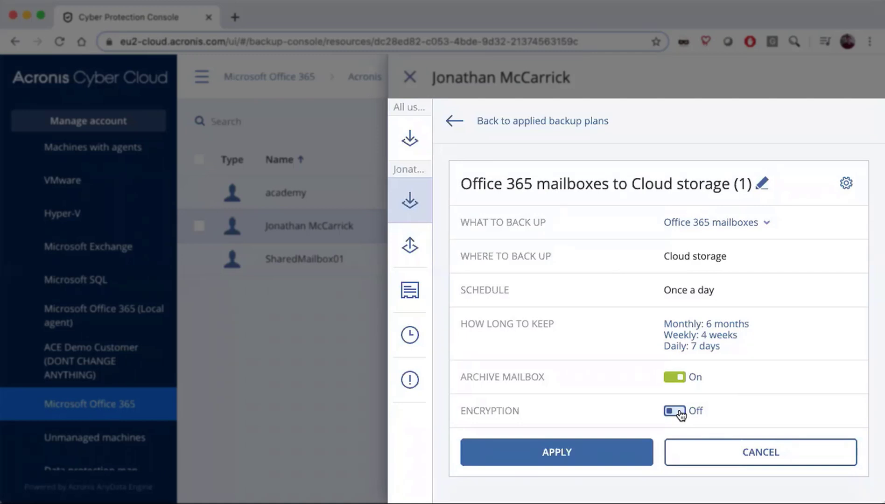
{"action": "left_click", "coordinate": [406, 251]}
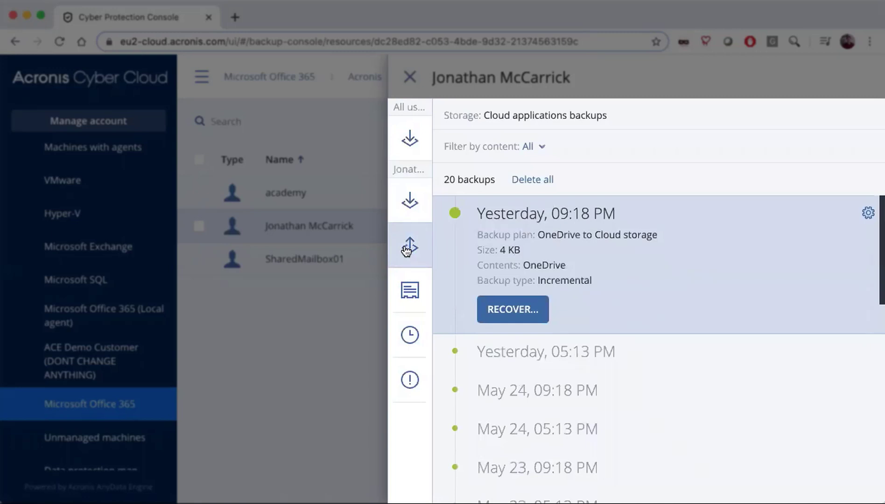
Browse Files/folders in yesterday's 09:18 PM OneDrive backup: a Backup folder and eight .pptx files
{"action": "left_click", "coordinate": [521, 313]}
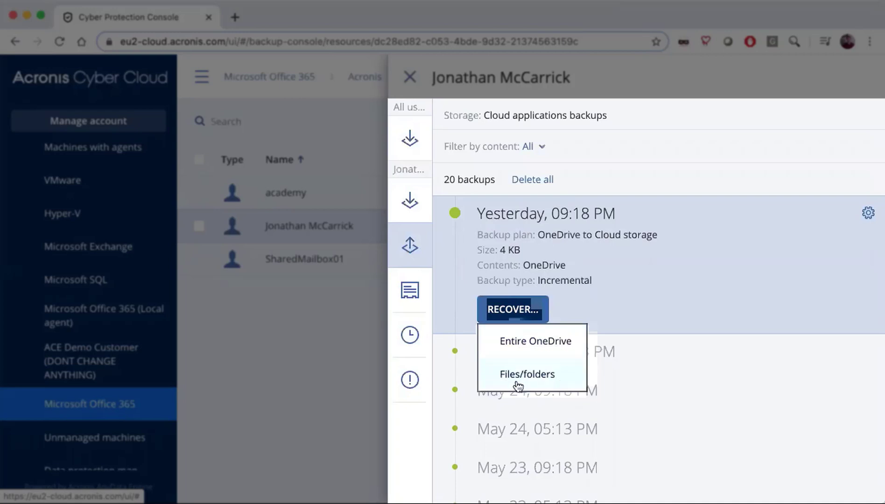
{"action": "left_click", "coordinate": [540, 376]}
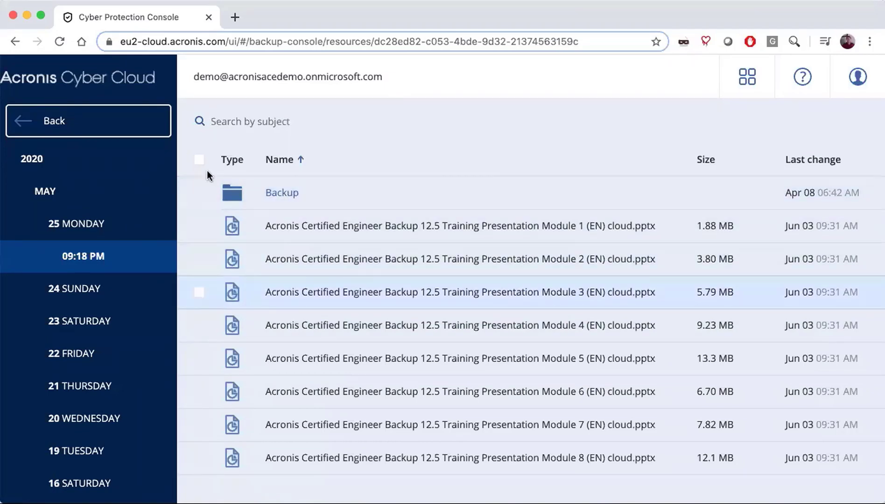
Select the Module 2, 3 and 4 presentations and start recovering them
{"action": "left_click", "coordinate": [198, 260]}
{"action": "left_click", "coordinate": [200, 292]}
{"action": "left_click", "coordinate": [198, 324]}
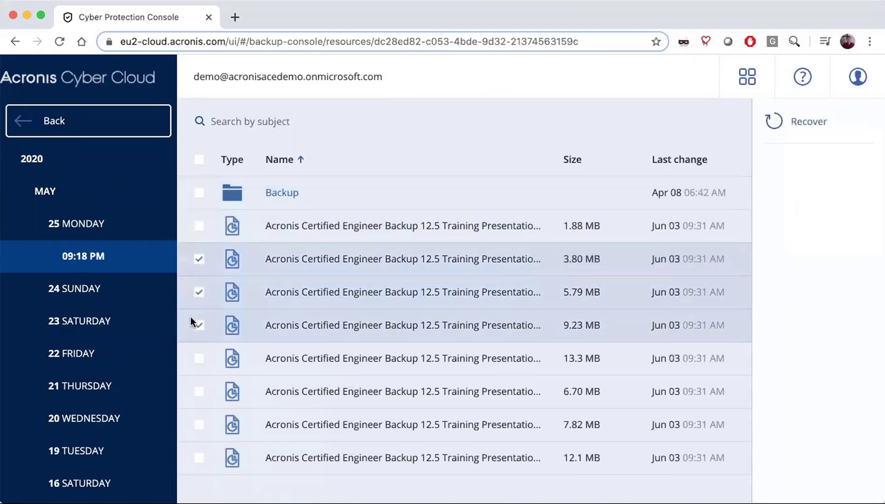
{"action": "left_click", "coordinate": [817, 123]}
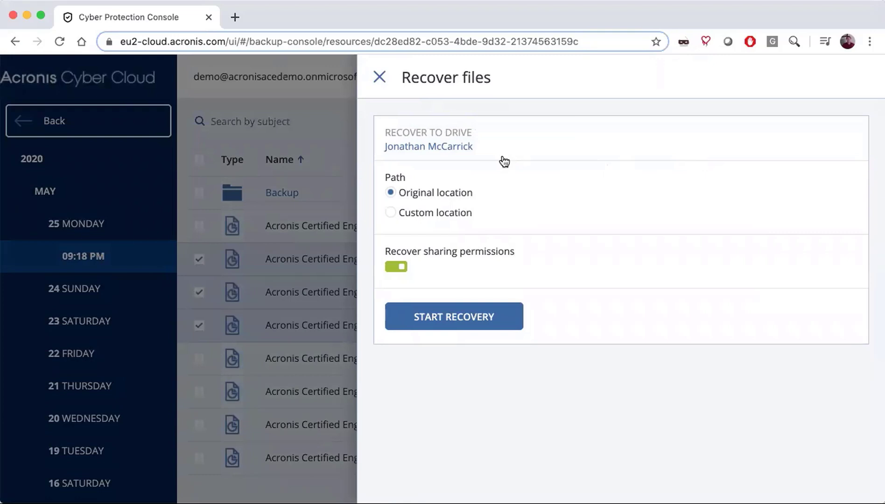
Check the Recover to drive target, cancel the recovery, and return to the backups list
{"action": "left_click", "coordinate": [457, 152]}
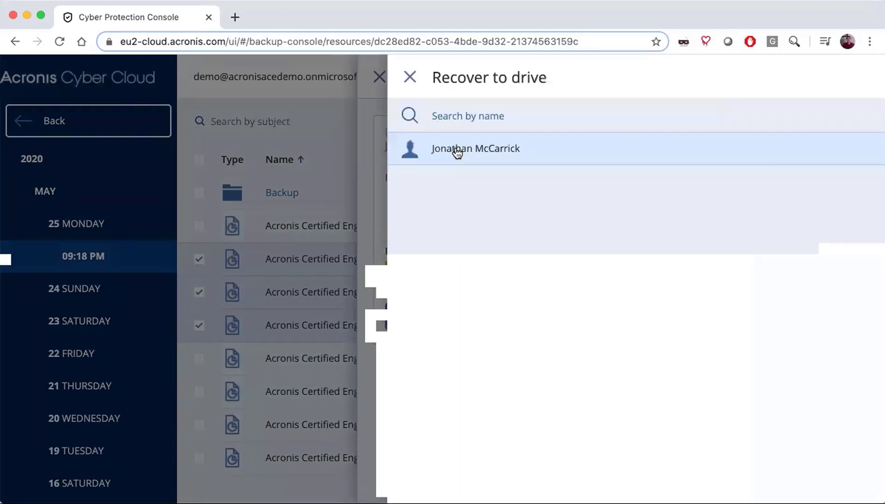
{"action": "left_click", "coordinate": [409, 78]}
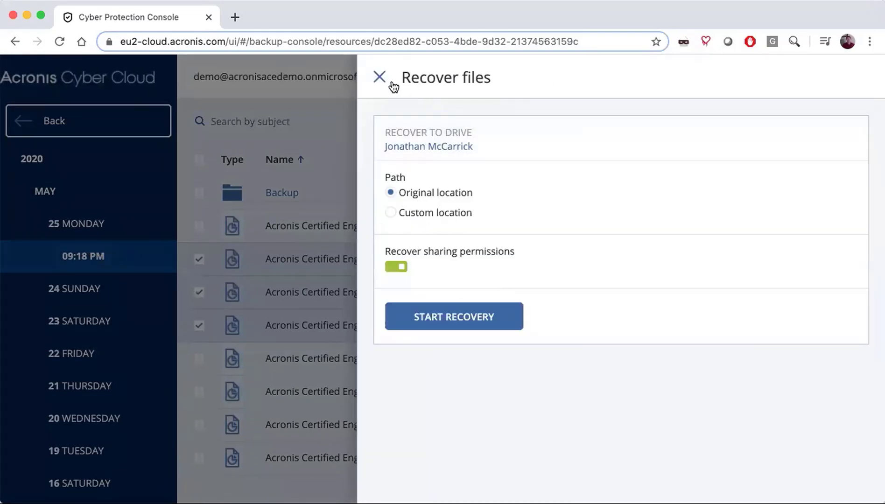
{"action": "left_click", "coordinate": [379, 77]}
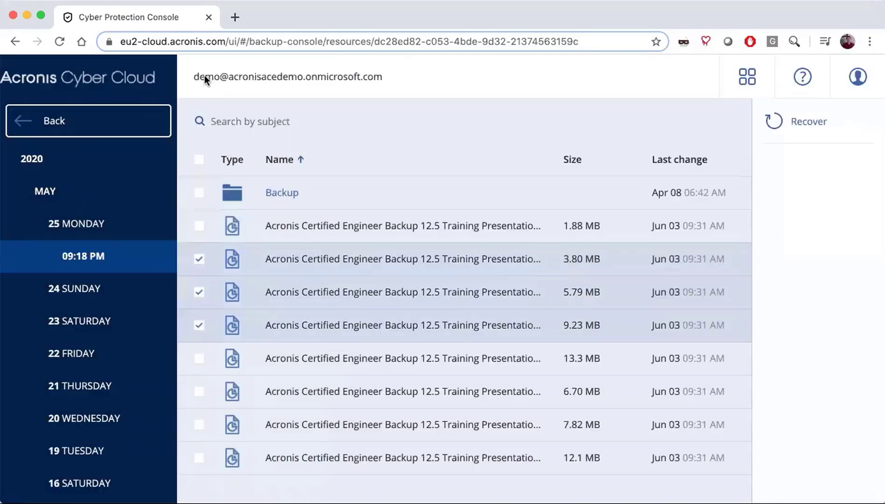
{"action": "left_click", "coordinate": [55, 121]}
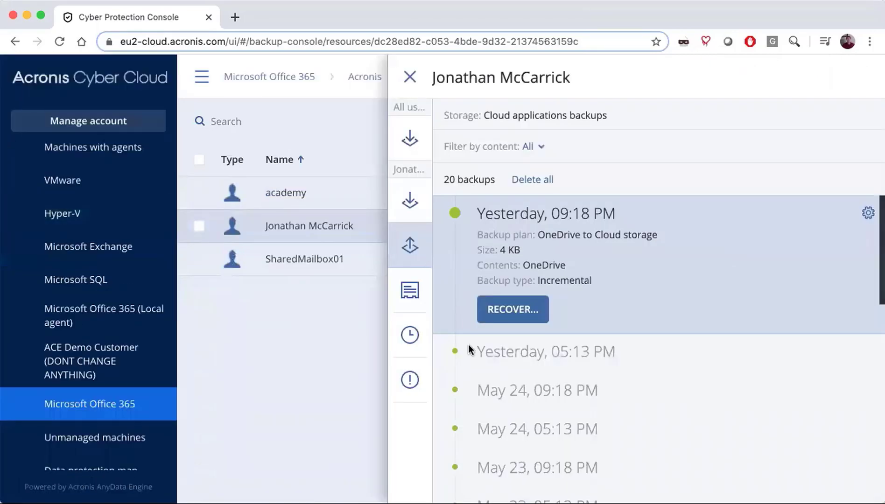
Start Entire mailbox recovery from yesterday's 05:13 PM backup and view the target mailbox choice
{"action": "left_click", "coordinate": [469, 348]}
{"action": "left_click", "coordinate": [526, 347]}
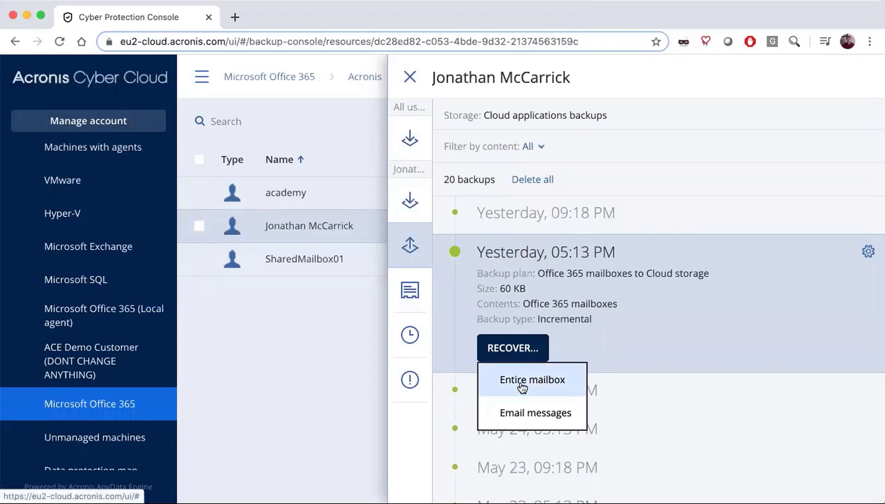
{"action": "left_click", "coordinate": [522, 383]}
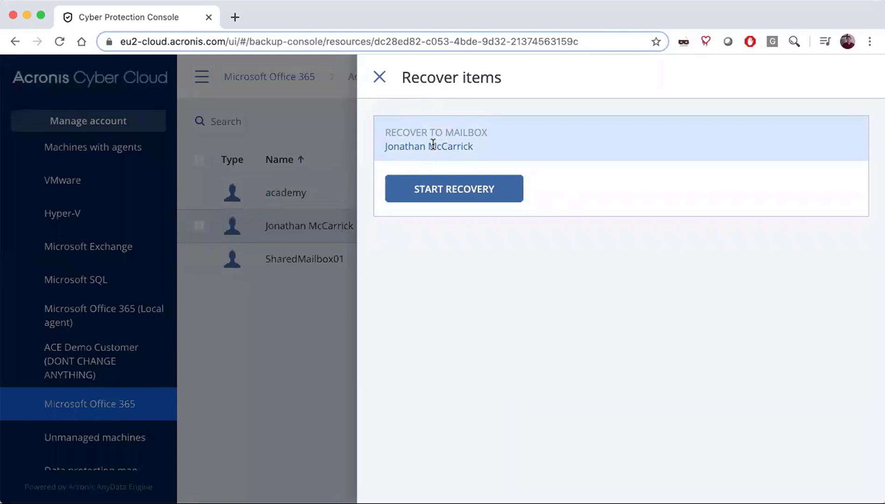
{"action": "left_click", "coordinate": [432, 142]}
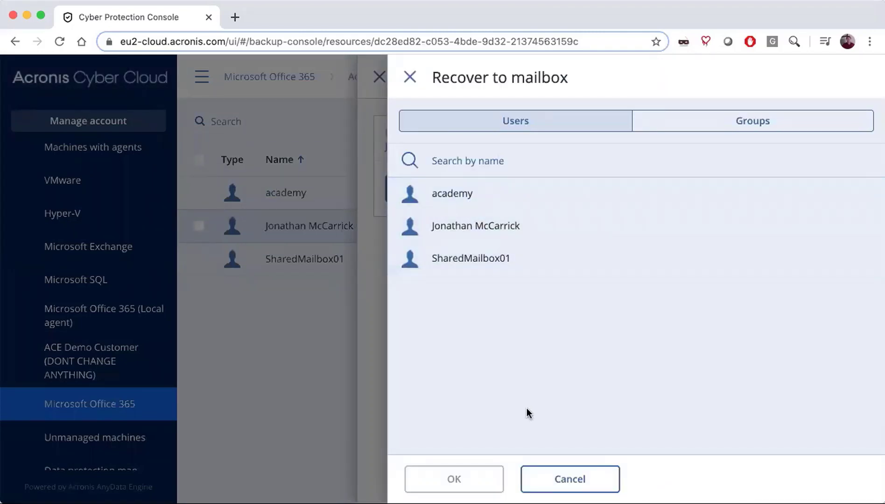
Cancel the whole-mailbox recovery and choose Email messages for the same backup instead
{"action": "left_click", "coordinate": [550, 477]}
{"action": "left_click", "coordinate": [379, 77]}
{"action": "left_click", "coordinate": [504, 348]}
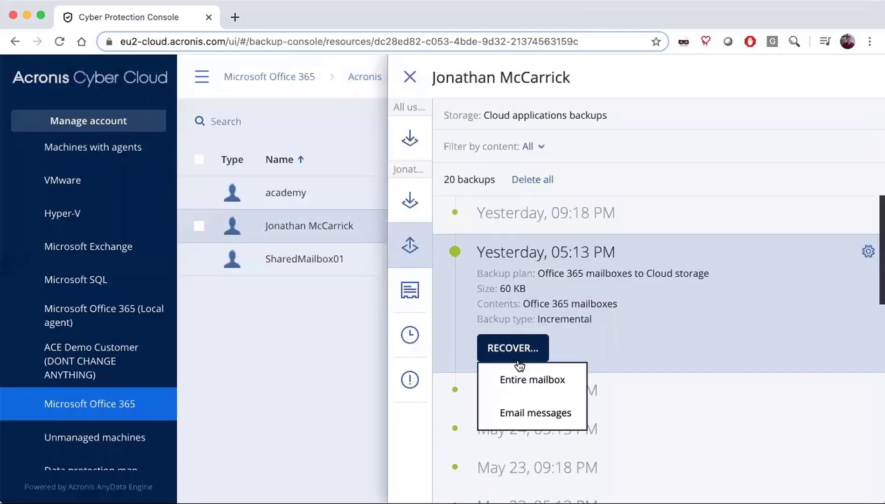
{"action": "left_click", "coordinate": [535, 416]}
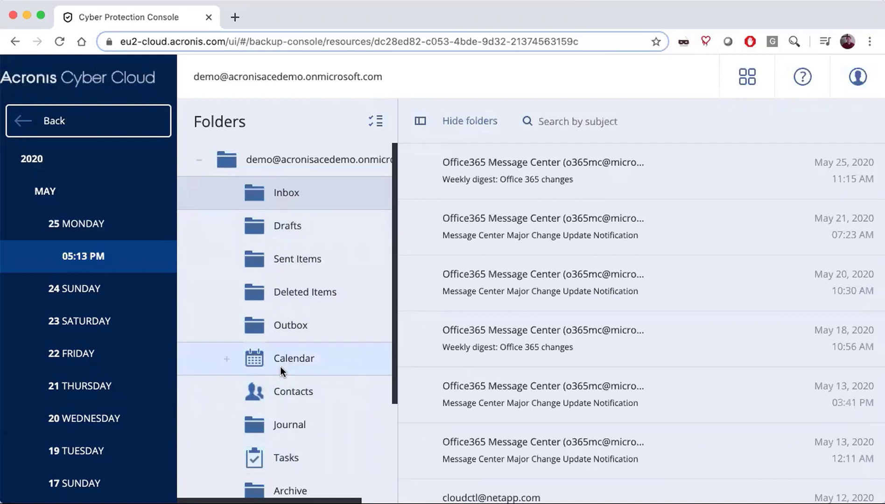
Find the May 25 'Weekly digest: Office 365 changes' email in the Inbox and show its content
{"action": "scroll", "coordinate": [364, 401], "scroll_direction": "down", "scroll_amount": 1}
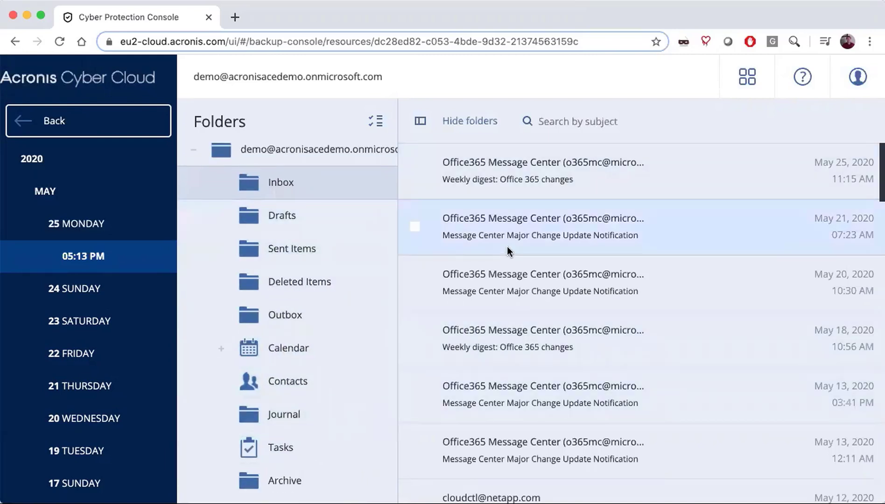
{"action": "scroll", "coordinate": [507, 246], "scroll_direction": "down", "scroll_amount": 1}
{"action": "scroll", "coordinate": [507, 246], "scroll_direction": "down", "scroll_amount": 6}
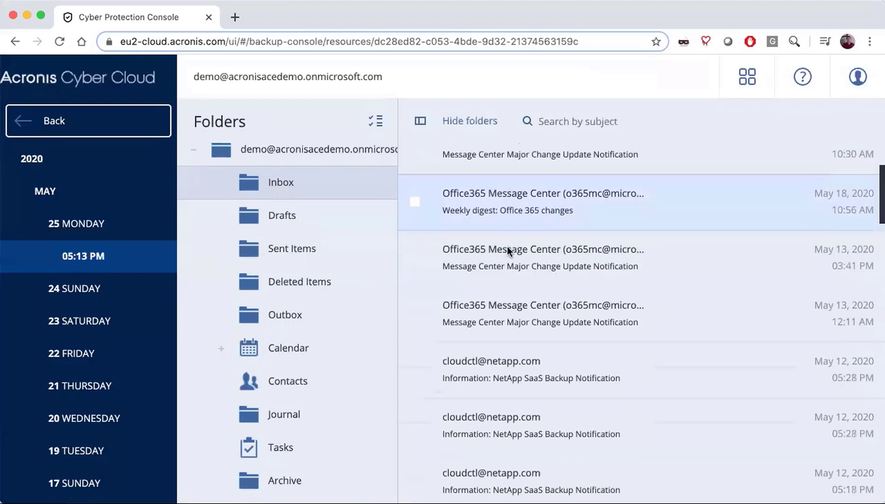
{"action": "scroll", "coordinate": [522, 182], "scroll_direction": "up", "scroll_amount": 7}
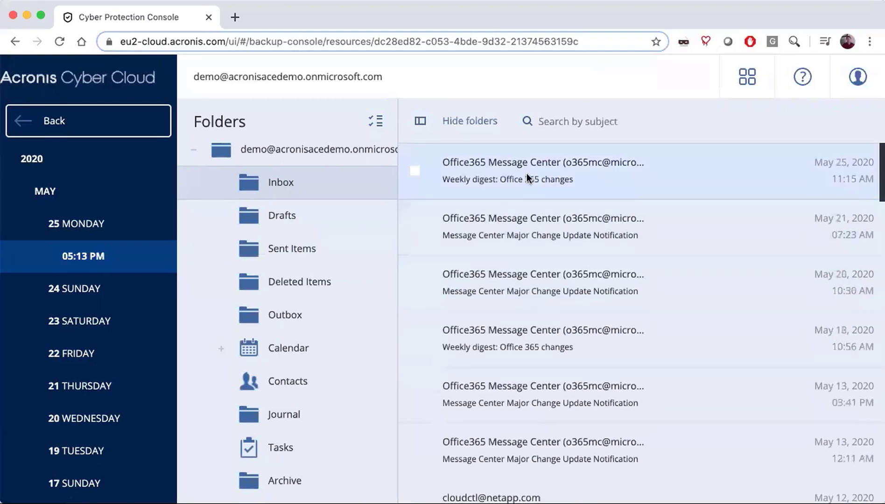
{"action": "left_click", "coordinate": [527, 173]}
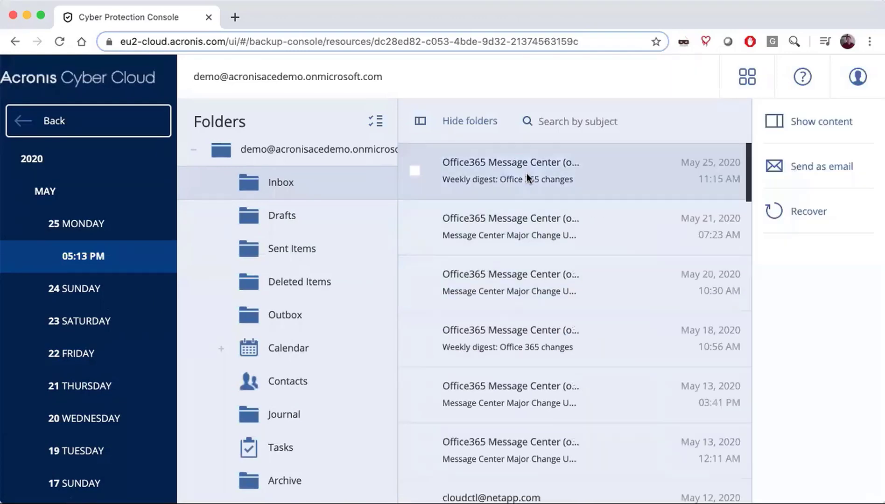
{"action": "left_click", "coordinate": [802, 131]}
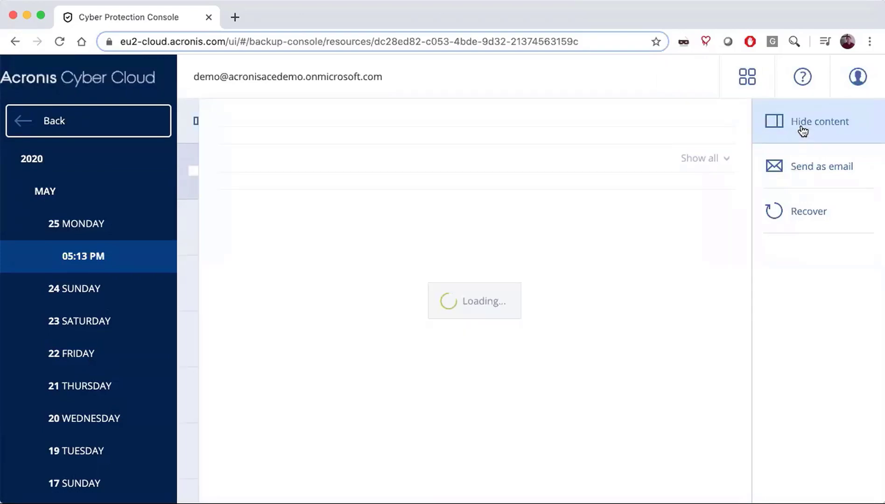
{"action": "scroll", "coordinate": [525, 340], "scroll_direction": "down", "scroll_amount": 3}
{"action": "scroll", "coordinate": [525, 340], "scroll_direction": "down", "scroll_amount": 6}
{"action": "scroll", "coordinate": [526, 340], "scroll_direction": "up", "scroll_amount": 2}
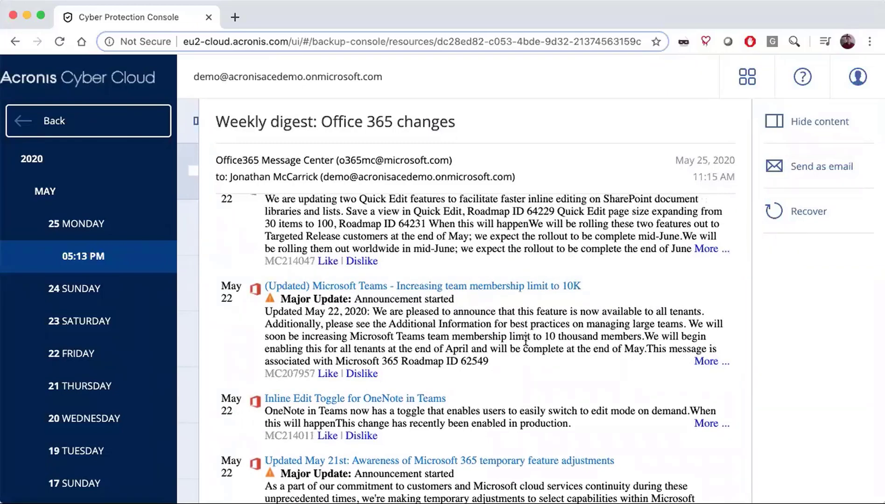
Open the Send as email form, inspect the sender choice, and close it unsent
{"action": "left_click", "coordinate": [840, 172]}
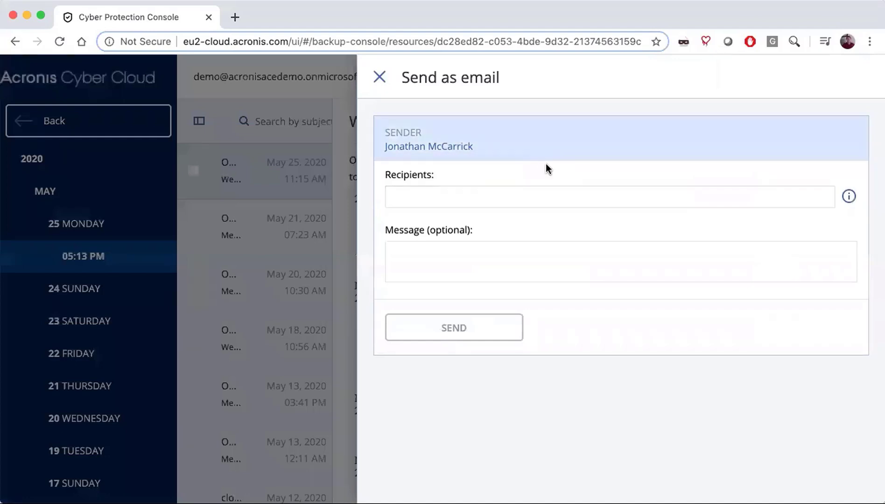
{"action": "left_click", "coordinate": [547, 161]}
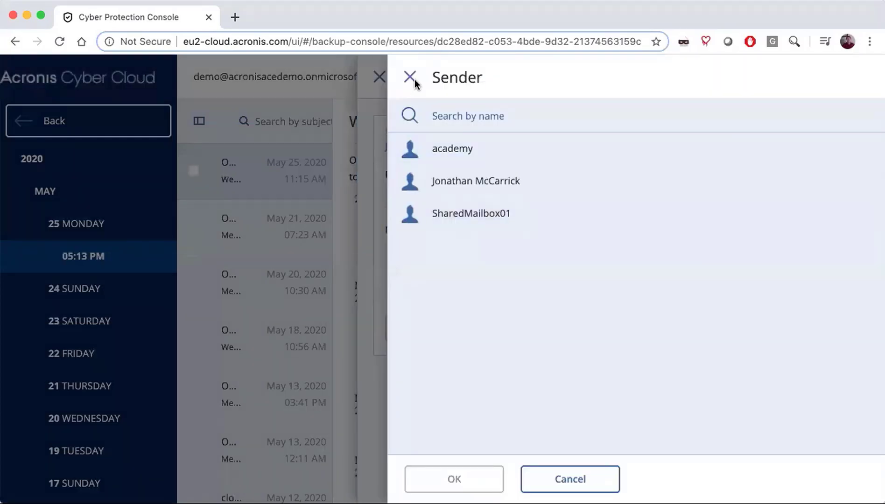
{"action": "left_click", "coordinate": [410, 78]}
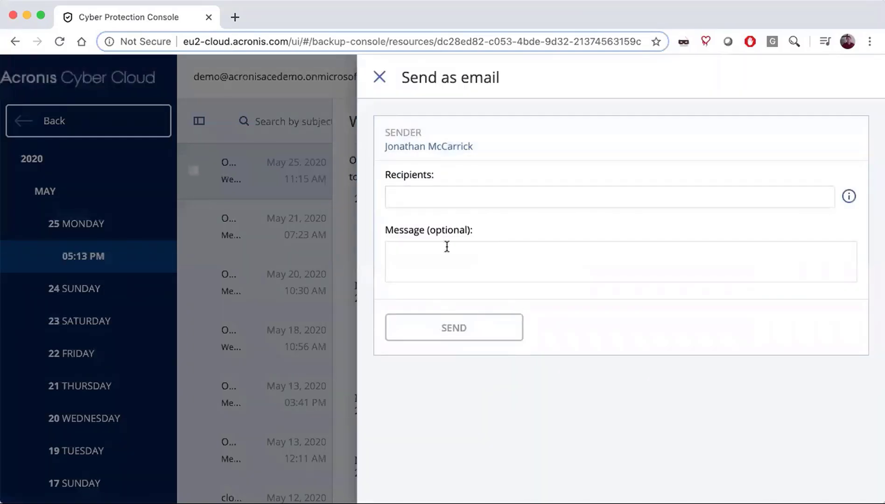
{"action": "left_click", "coordinate": [379, 80]}
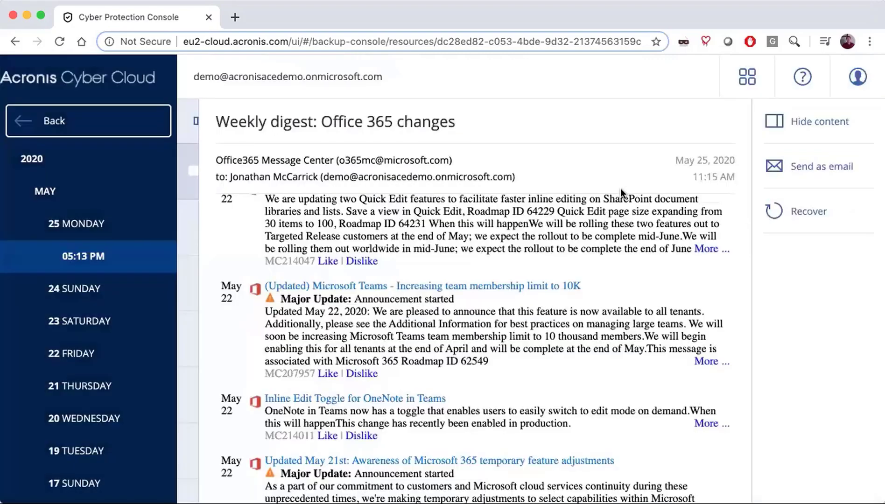
Inspect the email's Recover target mailbox, cancel, and return to the Office 365 users list
{"action": "left_click", "coordinate": [819, 211]}
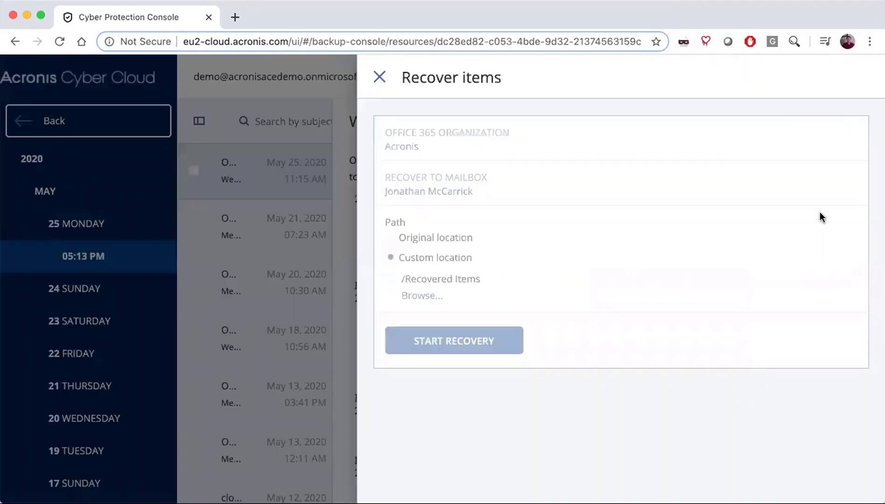
{"action": "left_click", "coordinate": [432, 143]}
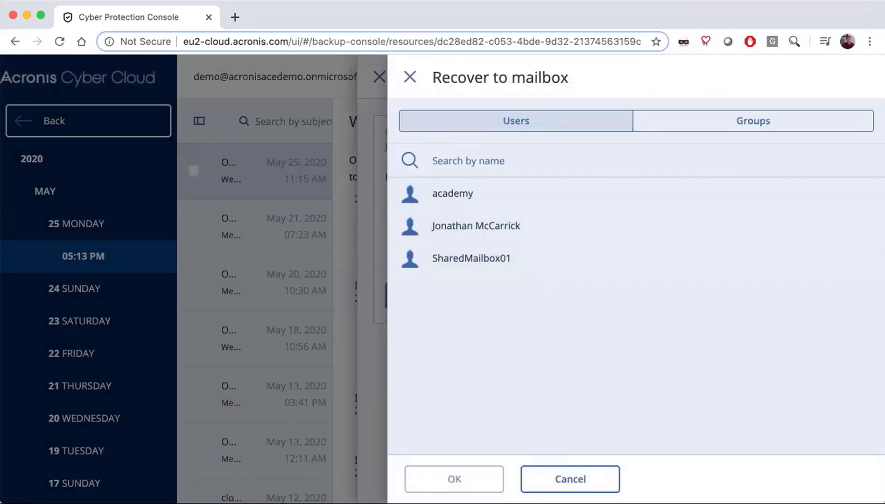
{"action": "left_click", "coordinate": [551, 478]}
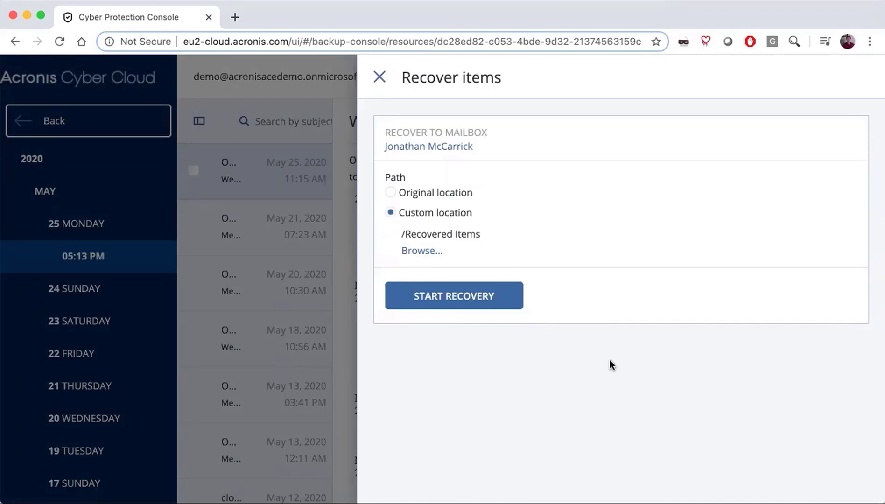
{"action": "left_click", "coordinate": [379, 77]}
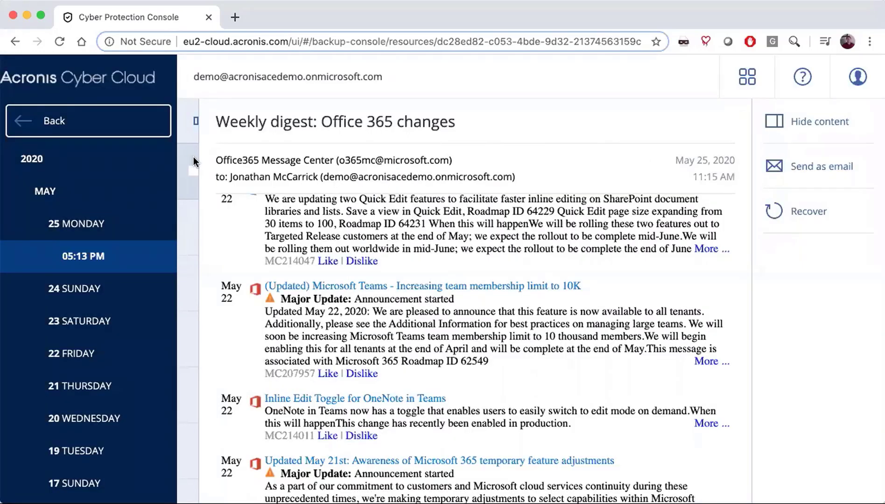
{"action": "left_click", "coordinate": [76, 129]}
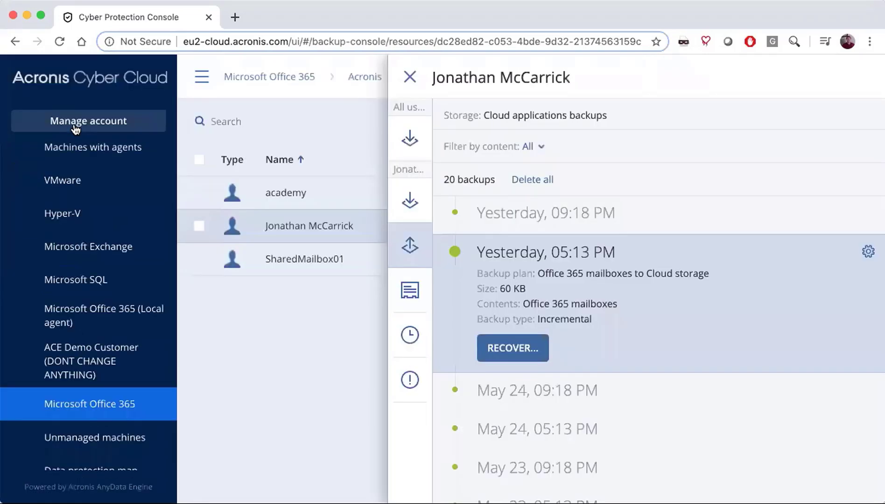
{"action": "left_click", "coordinate": [408, 76]}
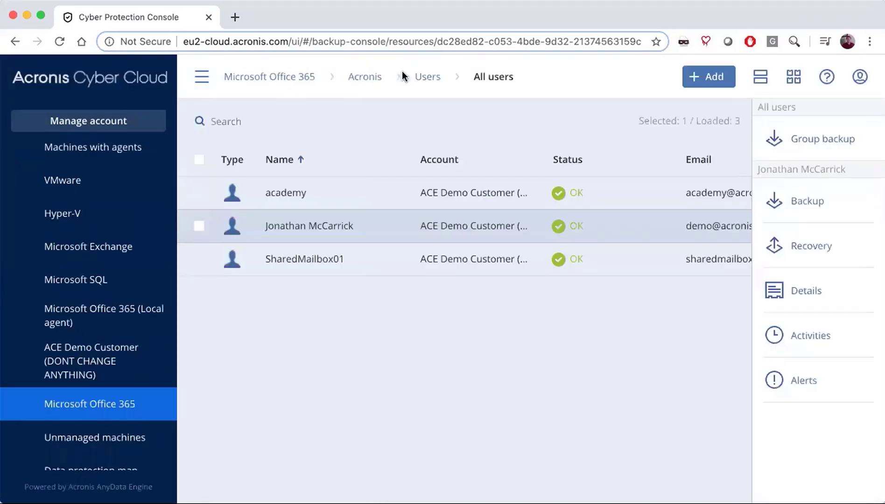